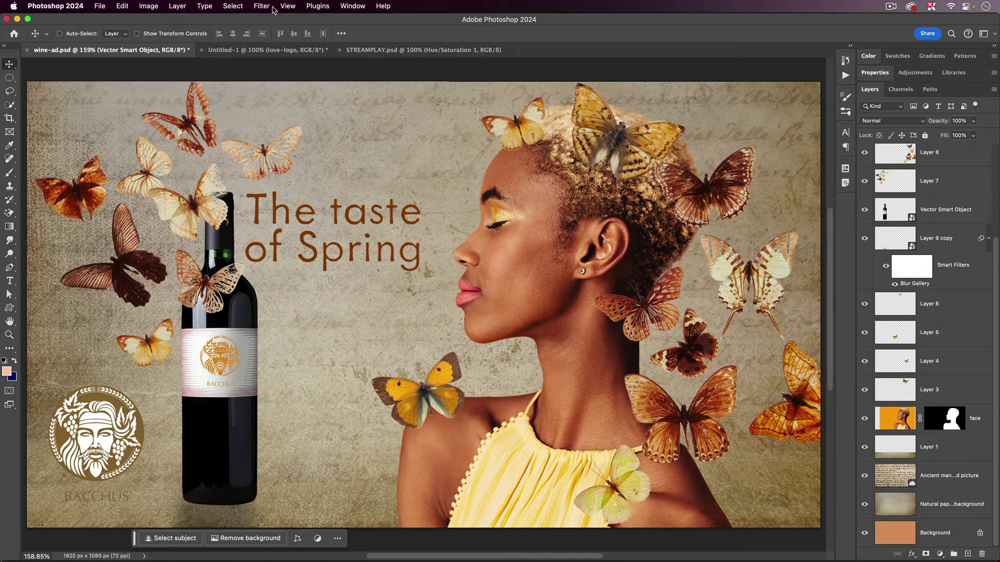
Open the Layer Comps panel and create a new comp named 'all layers'.
{"action": "left_click", "coordinate": [345, 5]}
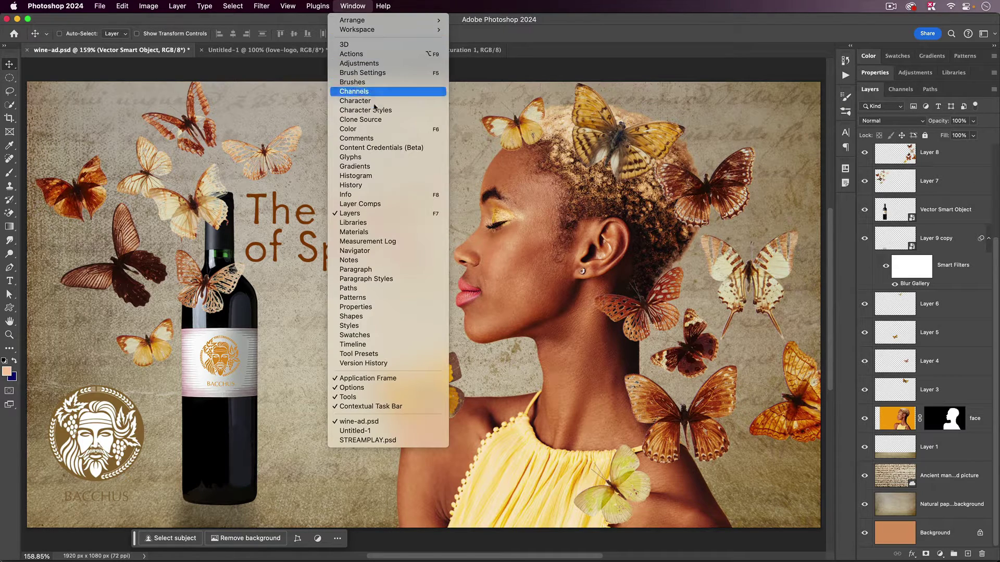
{"action": "left_click", "coordinate": [392, 205]}
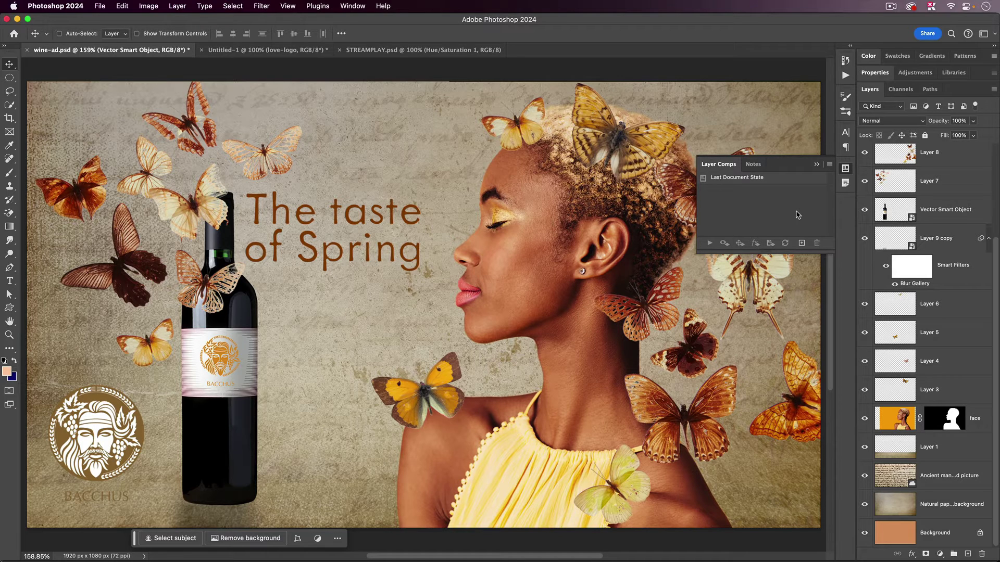
{"action": "left_click", "coordinate": [801, 243]}
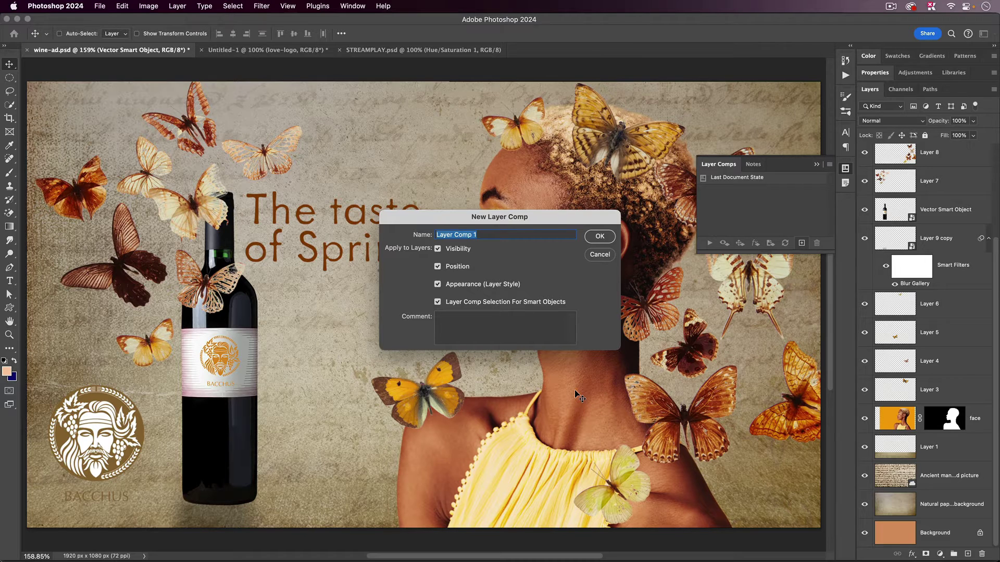
{"action": "type", "text": "all layers"}
Save the 'all layers' comp, hide the beige paper background and Layer 1, and fade the face layer to 48%.
{"action": "left_click", "coordinate": [600, 236]}
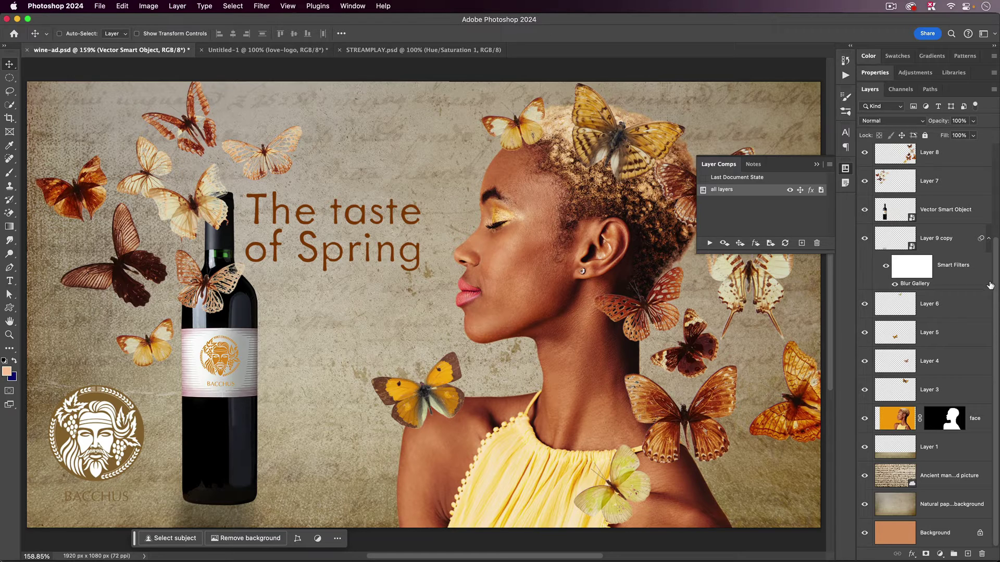
{"action": "left_click", "coordinate": [864, 504]}
{"action": "left_click", "coordinate": [864, 446]}
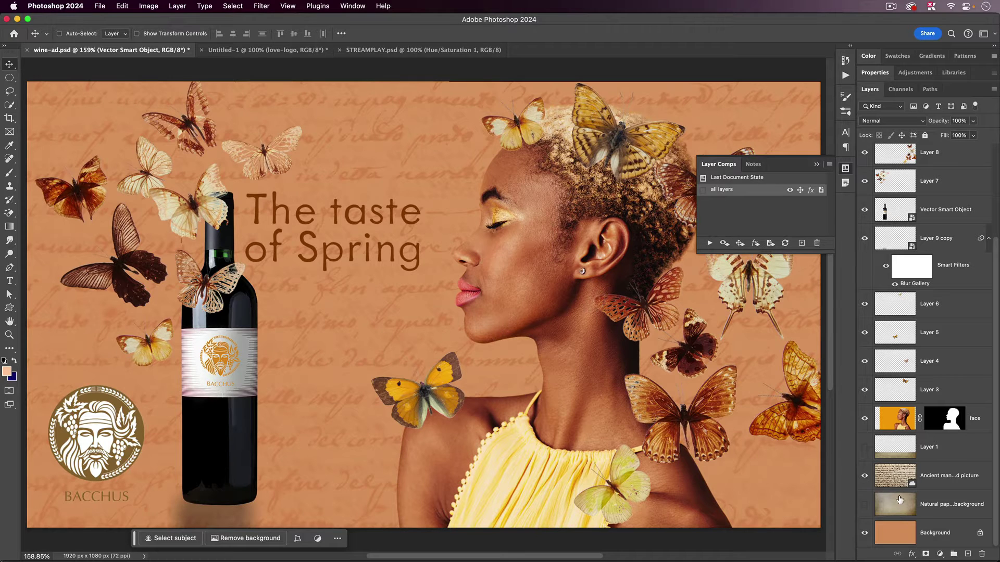
{"action": "left_click", "coordinate": [915, 420]}
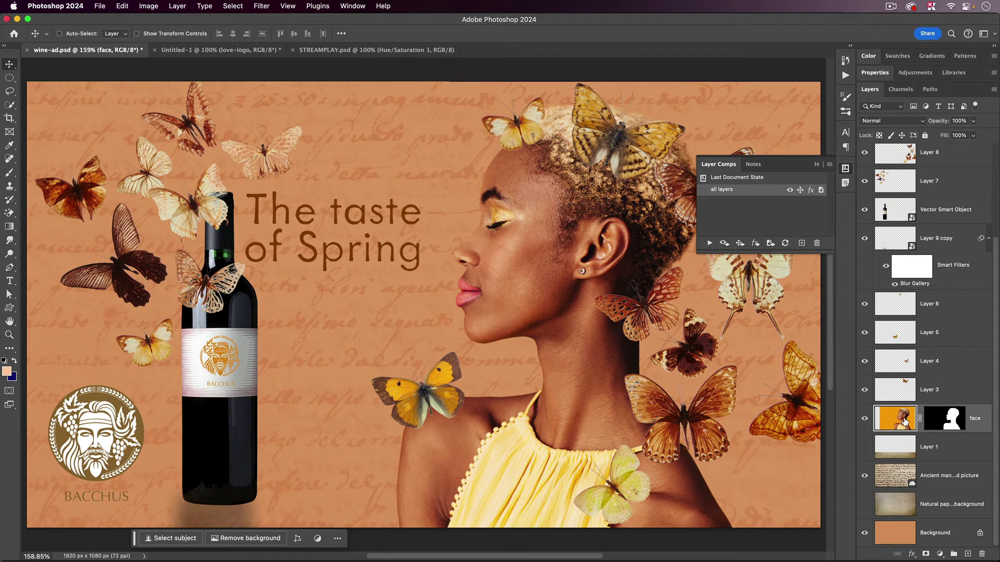
{"action": "left_click_drag", "start_coordinate": [933, 125], "coordinate": [909, 128]}
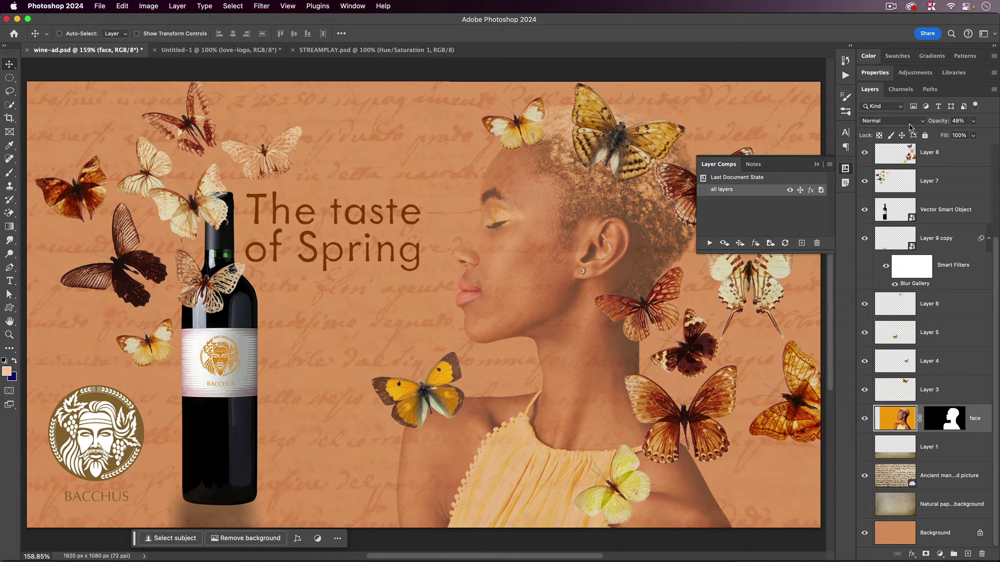
Save a new layer comp named 'new background see through subject'.
{"action": "left_click", "coordinate": [802, 243]}
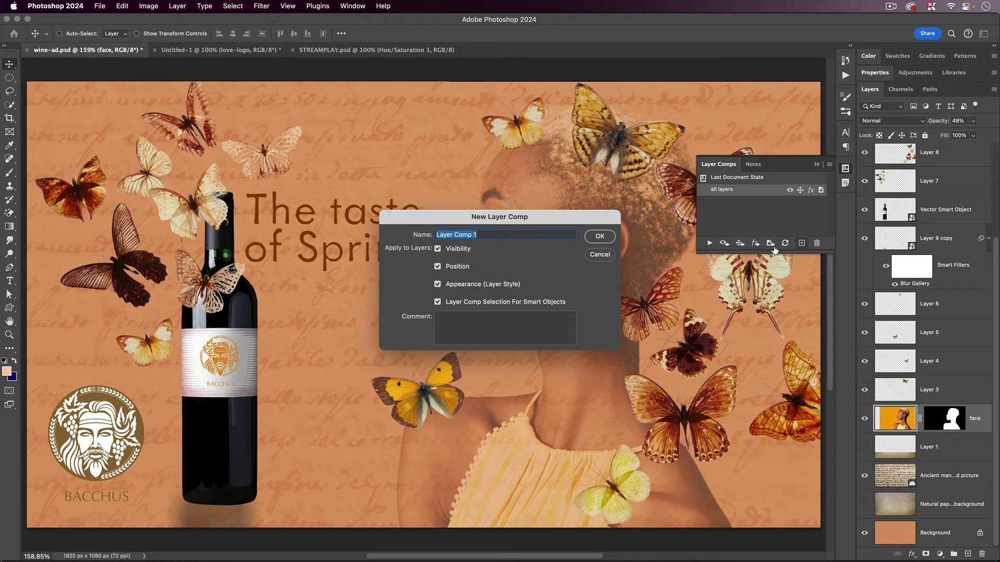
{"action": "type", "text": "new backgt"}
{"action": "key", "text": "BackSpace"}
{"action": "type", "text": "round see throug"}
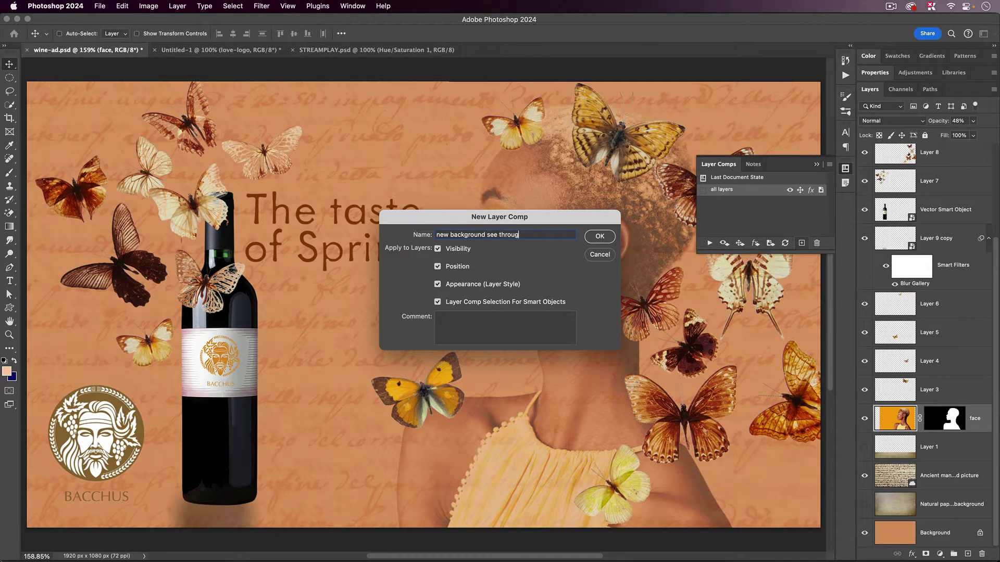
{"action": "type", "text": "h subject"}
{"action": "left_click", "coordinate": [607, 237]}
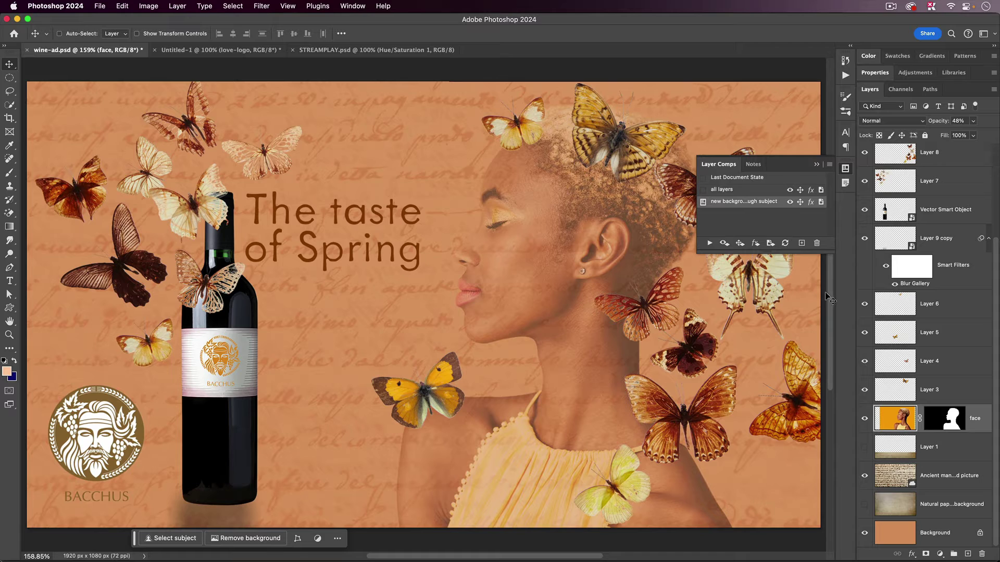
Hide the Layer 7 butterflies, move the Bacchus logo to the top-left and turn it red.
{"action": "left_click", "coordinate": [864, 182]}
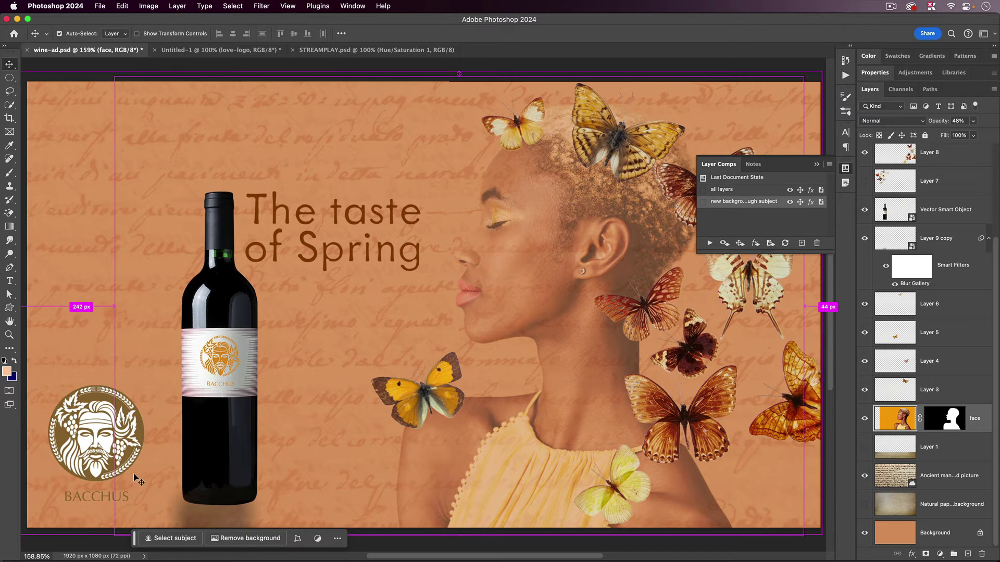
{"action": "left_click", "coordinate": [95, 433], "text": "super"}
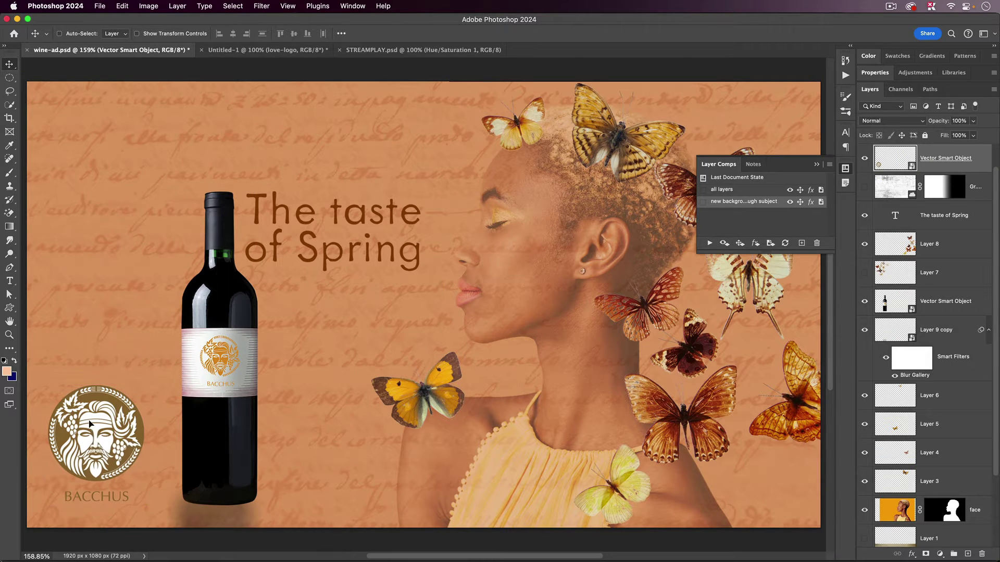
{"action": "left_click_drag", "start_coordinate": [95, 433], "coordinate": [104, 149]}
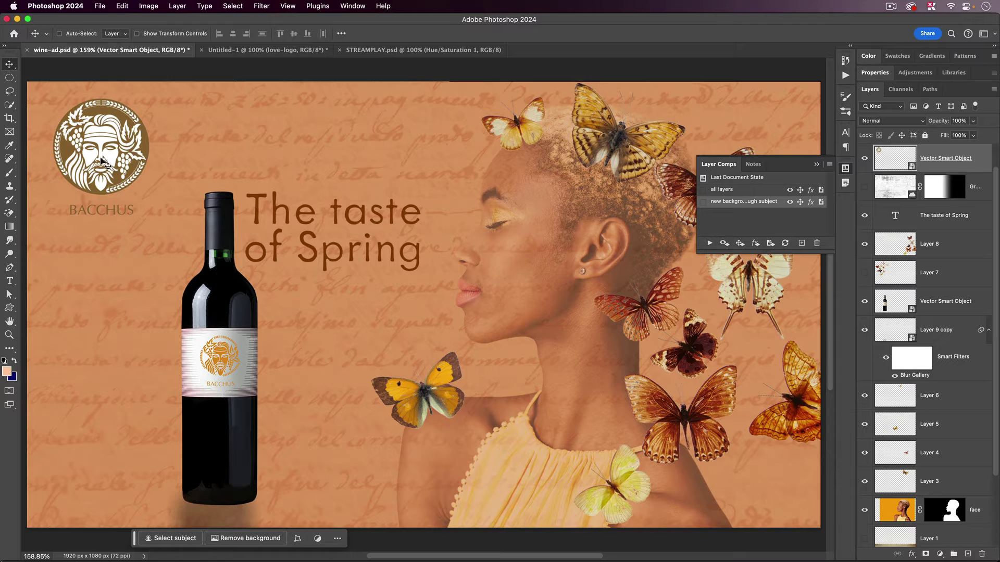
{"action": "scroll", "coordinate": [995, 180], "scroll_direction": "up", "scroll_amount": 1}
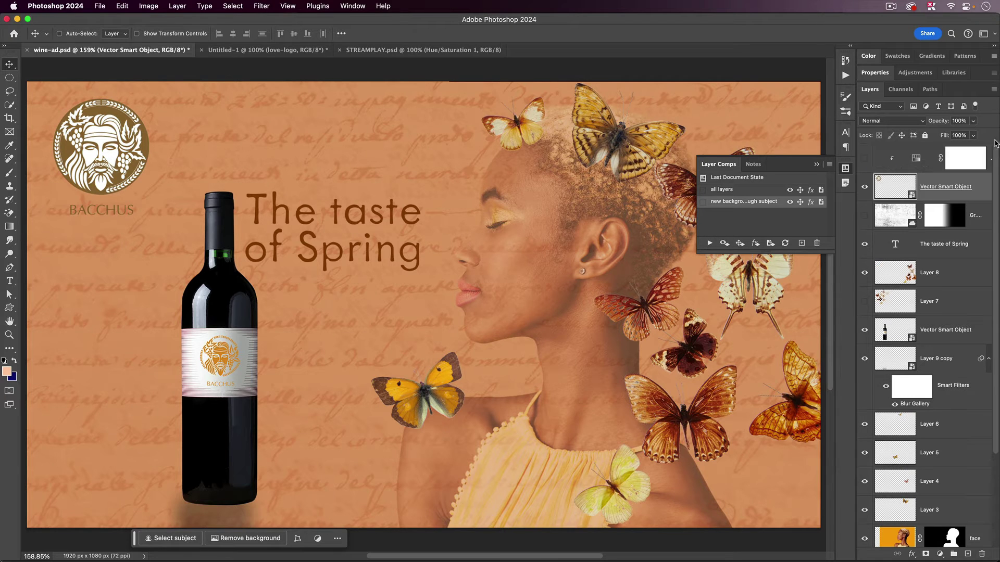
{"action": "left_click", "coordinate": [866, 157]}
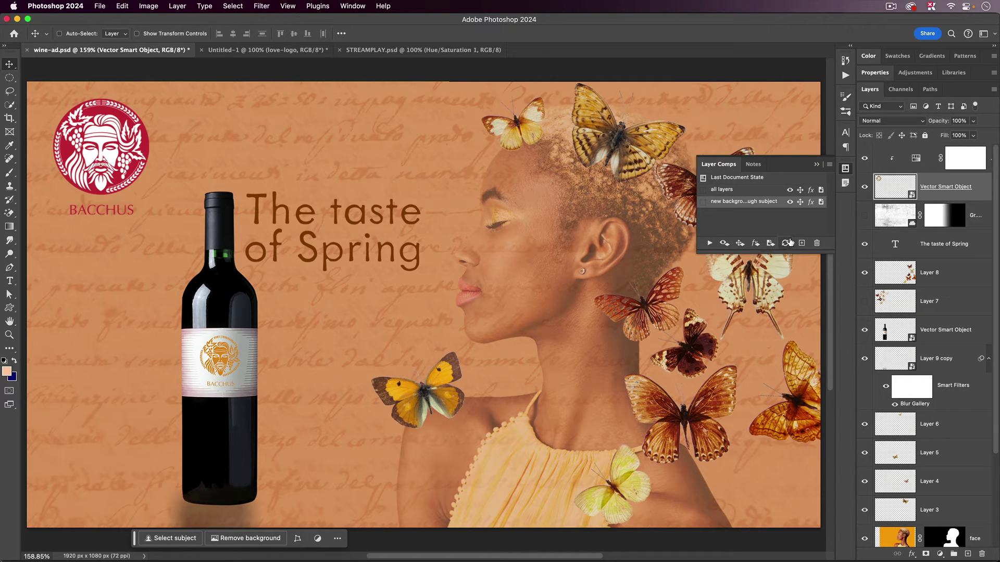
Save a layer comp named 'moved logo less insects'.
{"action": "left_click", "coordinate": [802, 244]}
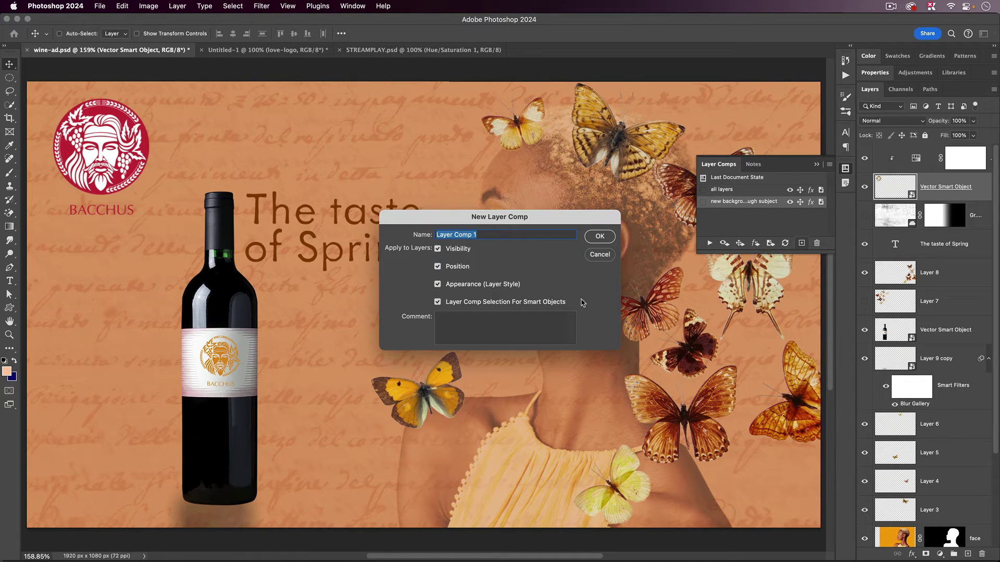
{"action": "type", "text": "moved logo less insects"}
{"action": "key", "text": "Return"}
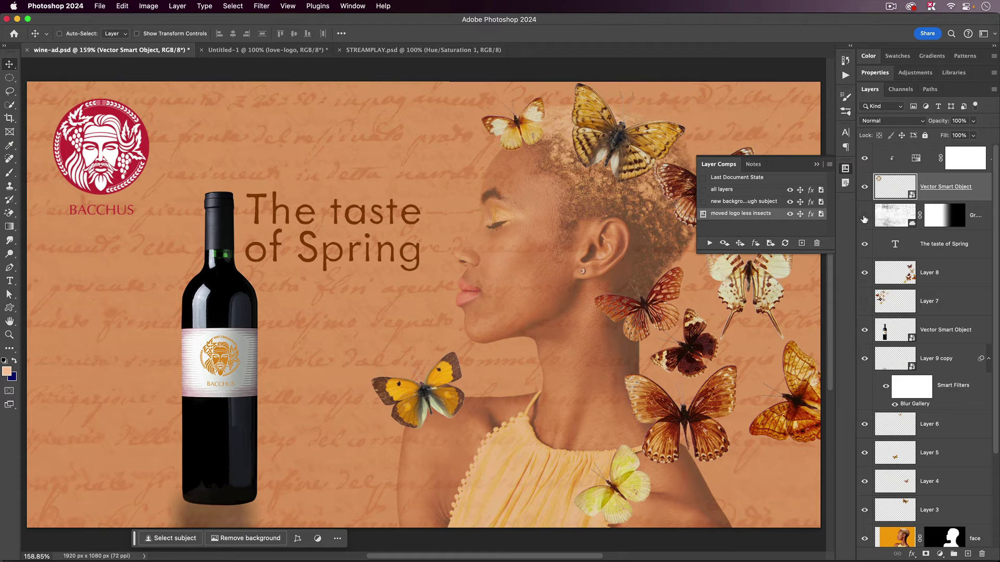
Show the grunge texture with its mask disabled, and move the bottle and Layer 9 copy to the top.
{"action": "left_click", "coordinate": [864, 217]}
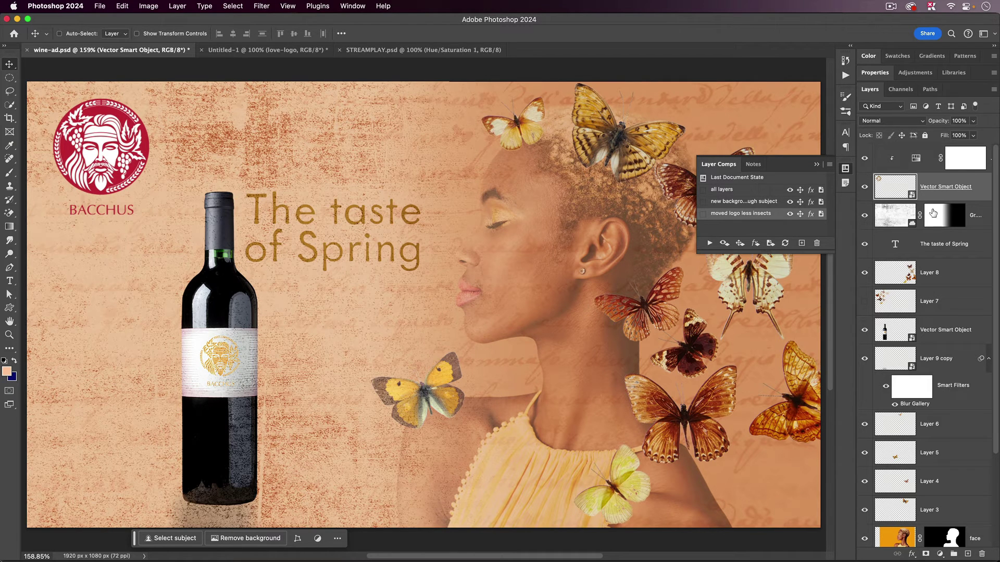
{"action": "left_click", "coordinate": [938, 215], "text": "shift"}
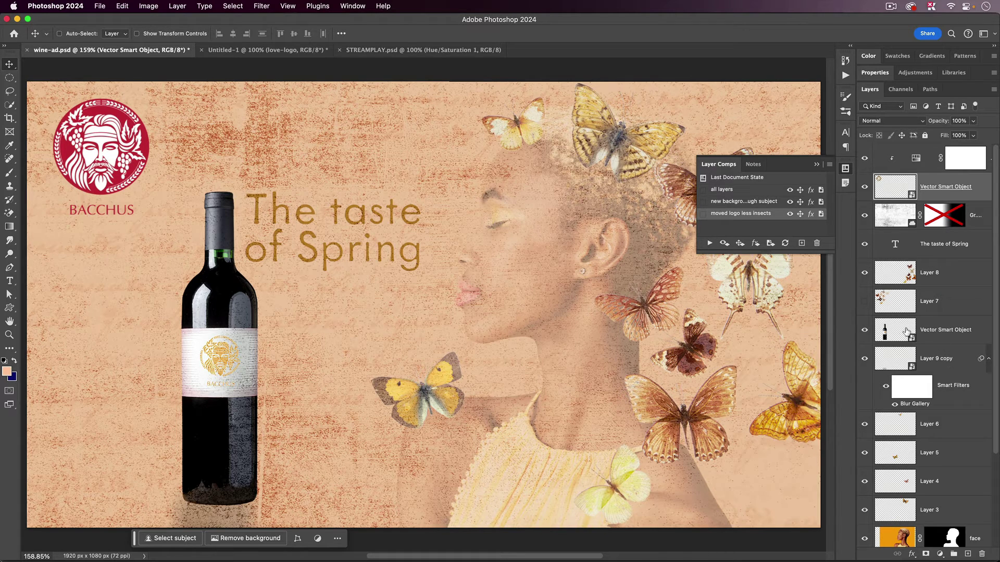
{"action": "left_click", "coordinate": [902, 332]}
{"action": "left_click", "coordinate": [892, 354], "text": "shift"}
{"action": "left_click_drag", "start_coordinate": [892, 336], "coordinate": [878, 146]}
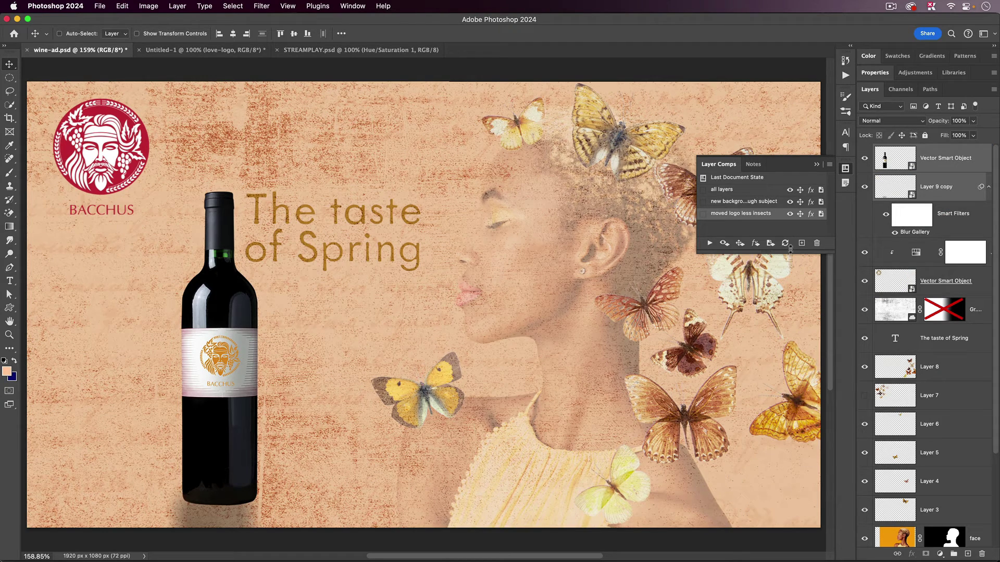
Save a layer comp named 'prominent wine'.
{"action": "left_click", "coordinate": [801, 245]}
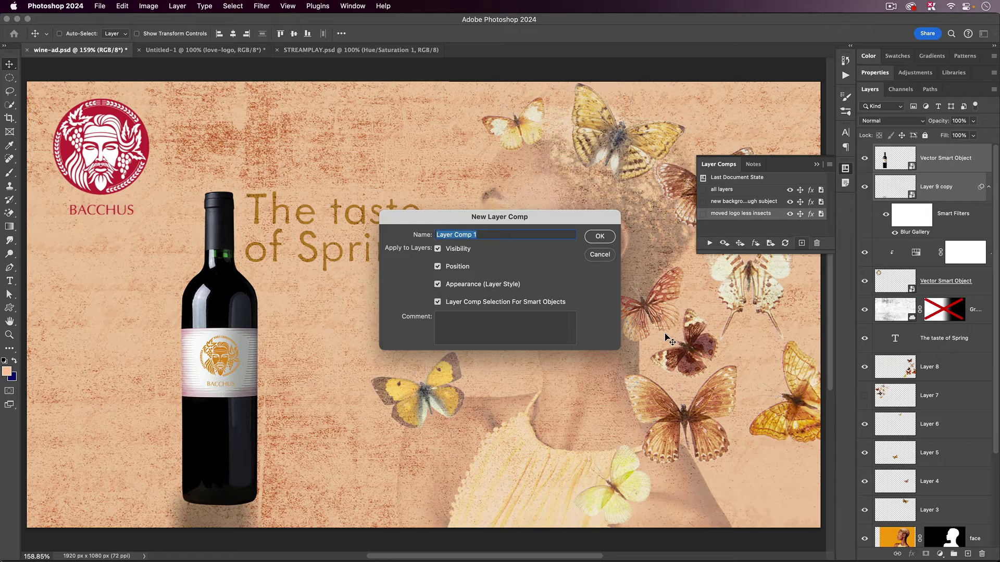
{"action": "type", "text": "promi"}
{"action": "type", "text": "nt wine"}
{"action": "key", "text": "Return"}
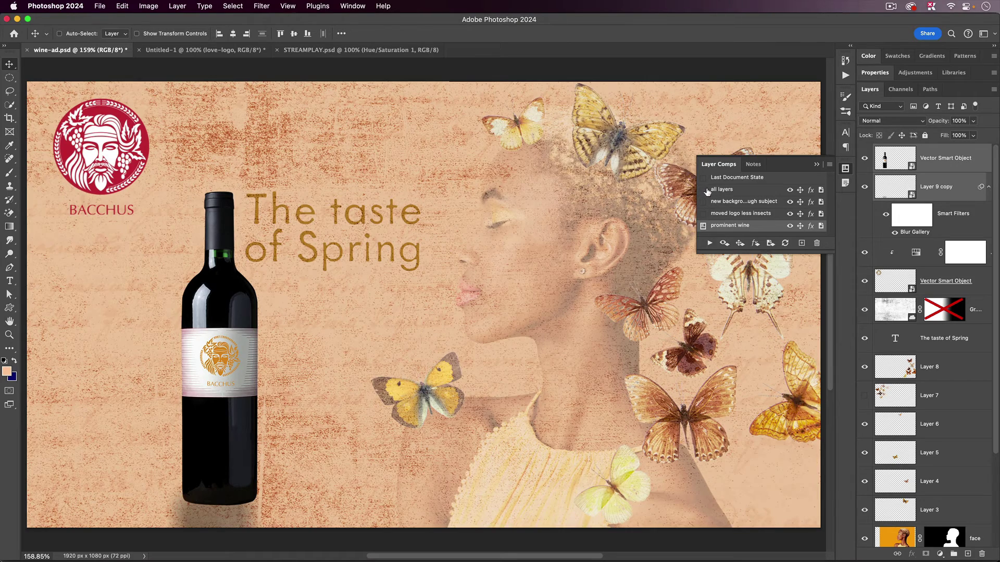
Apply 'all layers', 'new background see through subject', 'moved logo less insects' and 'prominent wine' in turn, ending on 'all layers'.
{"action": "left_click", "coordinate": [703, 190]}
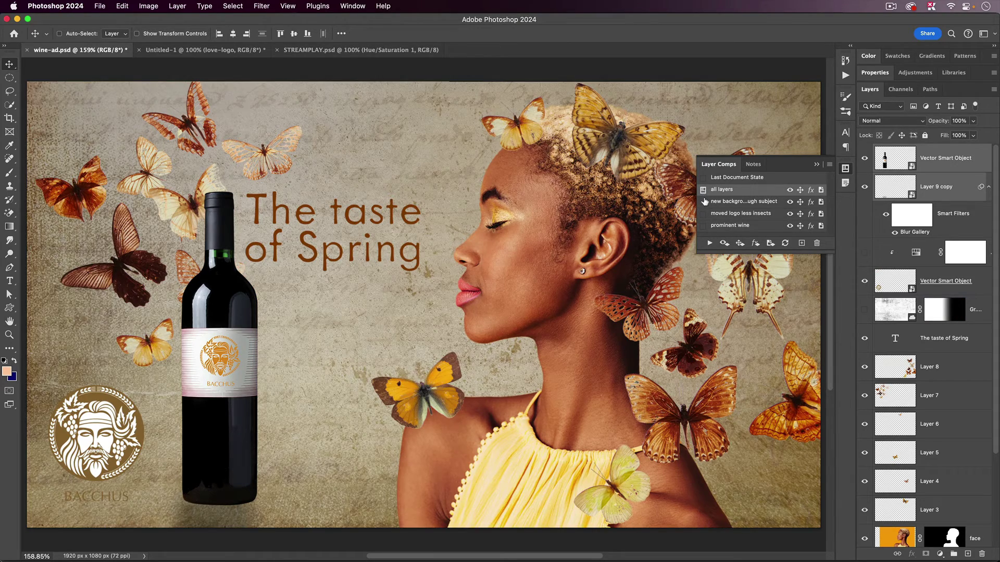
{"action": "left_click", "coordinate": [703, 202]}
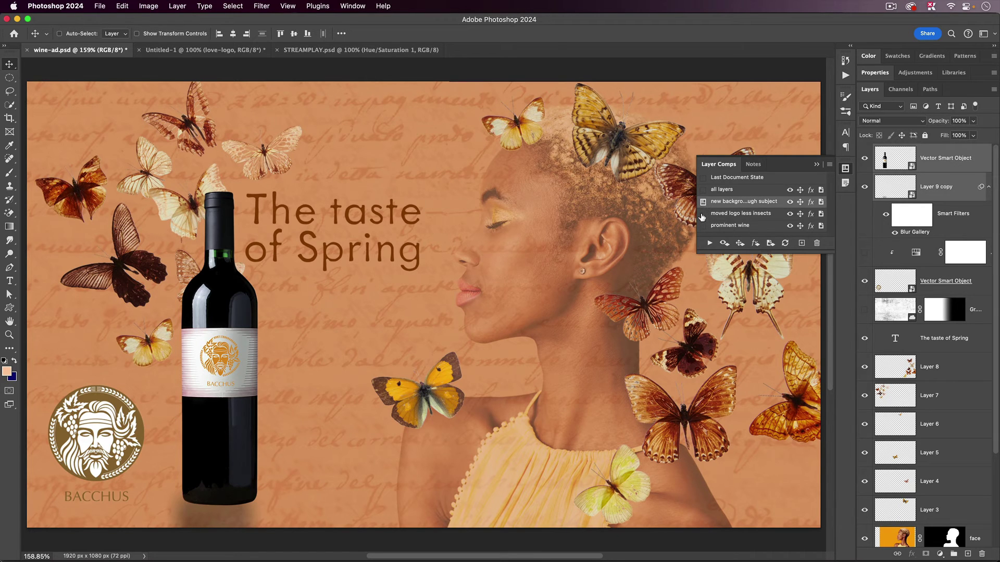
{"action": "left_click", "coordinate": [703, 214]}
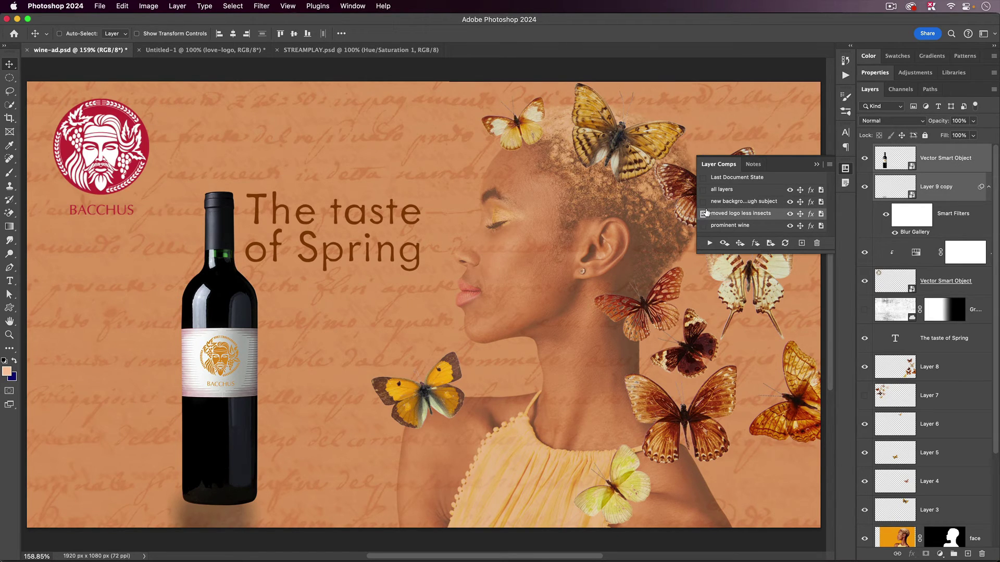
{"action": "left_click", "coordinate": [703, 225]}
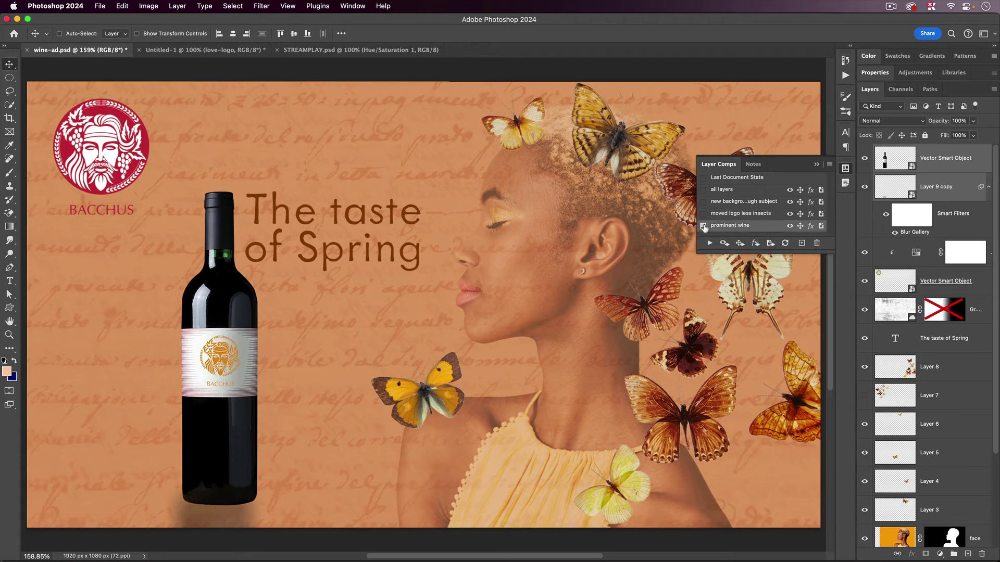
{"action": "left_click", "coordinate": [703, 191]}
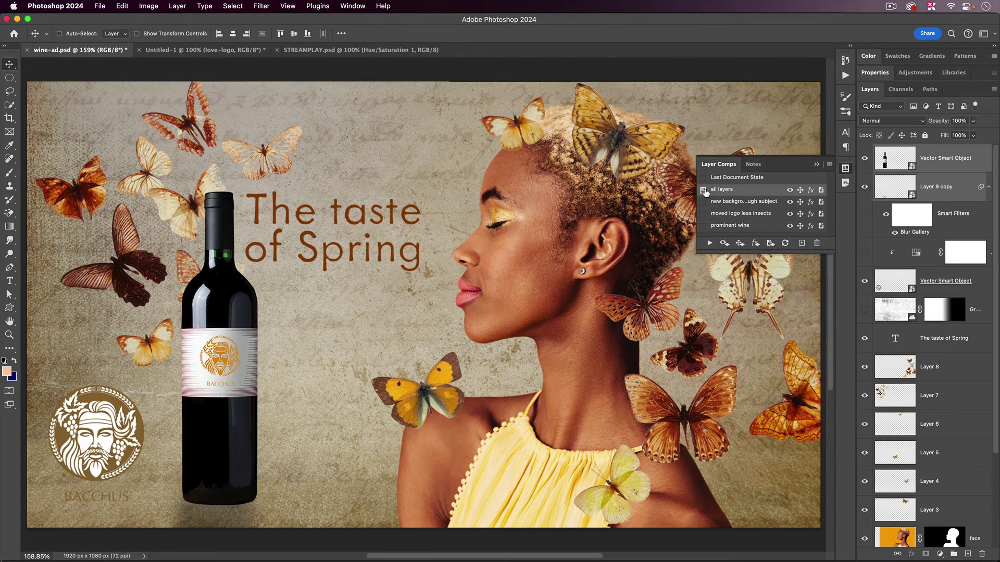